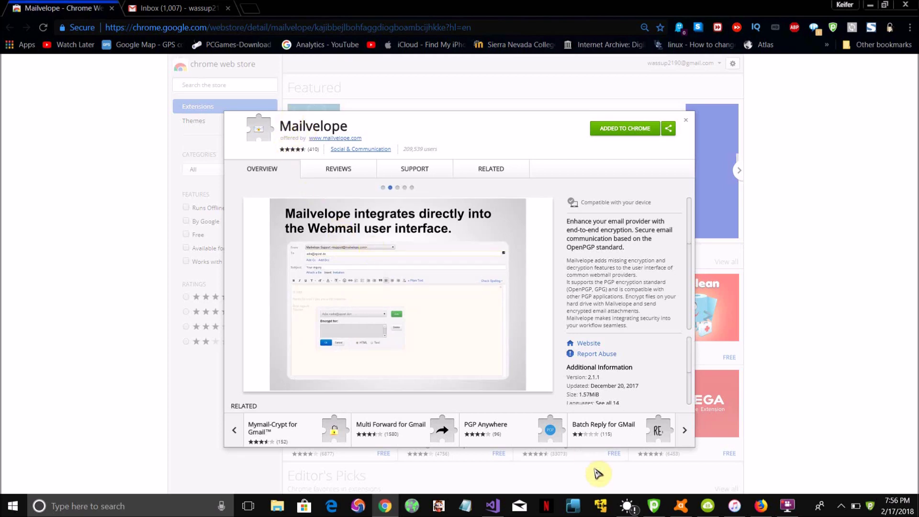
- Glance at Mailvelope's Firefox add-on listing, then minimize Firefox back to the Chrome store
left_click(761, 505)
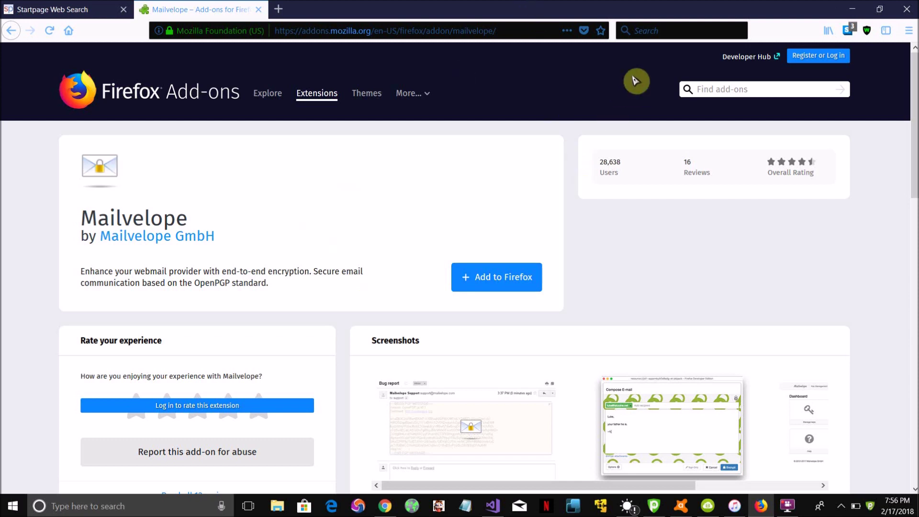
left_click(856, 11)
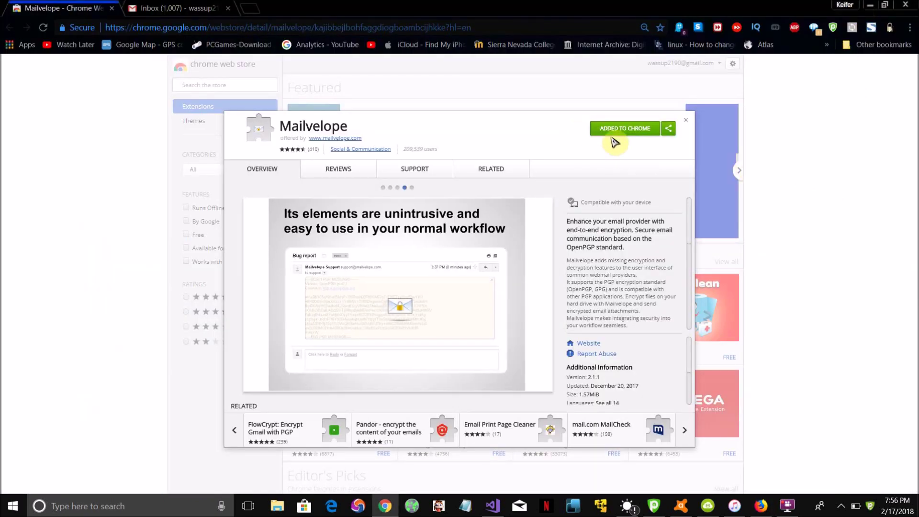
- Switch to the Gmail inbox for a new message addressed to your own account
left_click(216, 10)
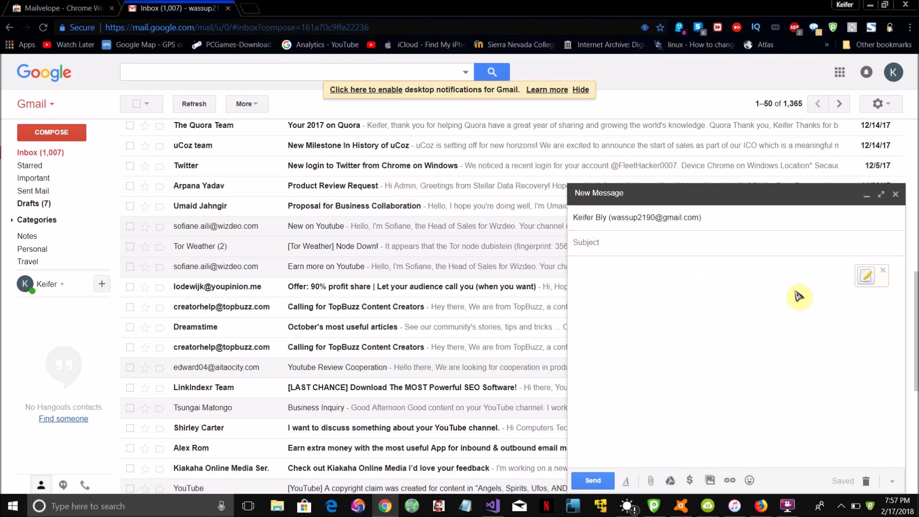
- Enter 'test' as the draft subject, move into the body, and bring up Mailvelope's toolbar menu
left_click(642, 249)
type("test")
left_click(642, 276)
type("test")
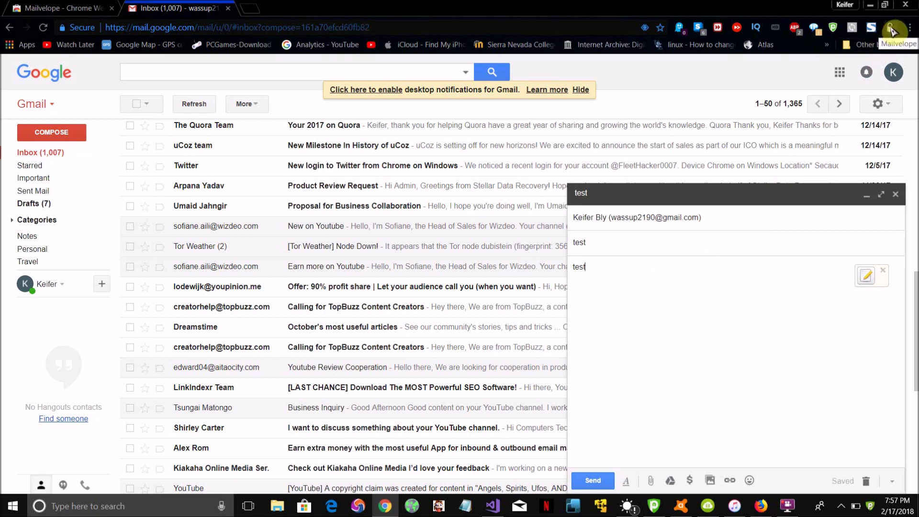
left_click(891, 30)
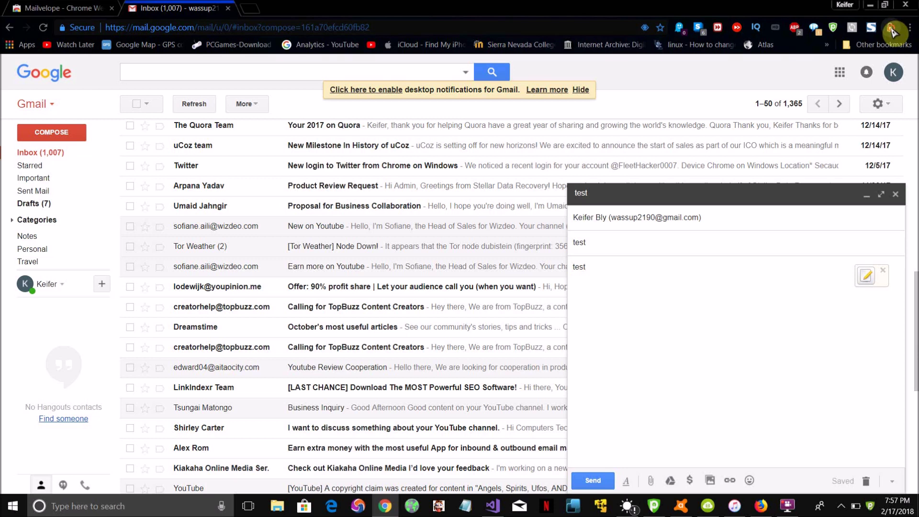
left_click(891, 31)
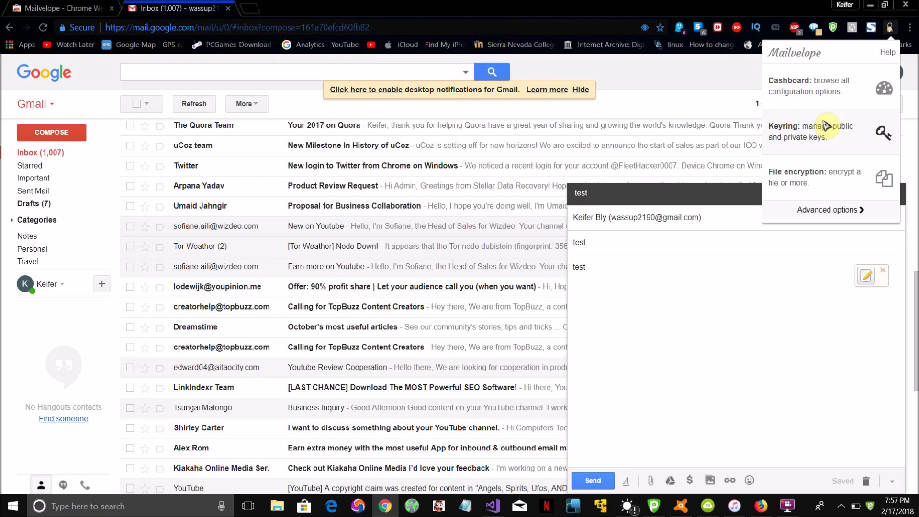
- Open the Keyring's Generate Key form and step through its Name, Email and Password fields
left_click(806, 143)
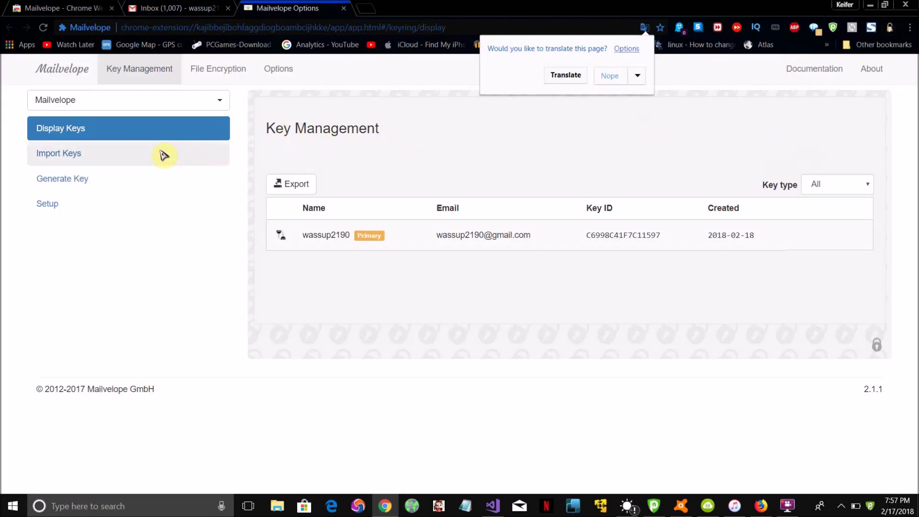
left_click(142, 187)
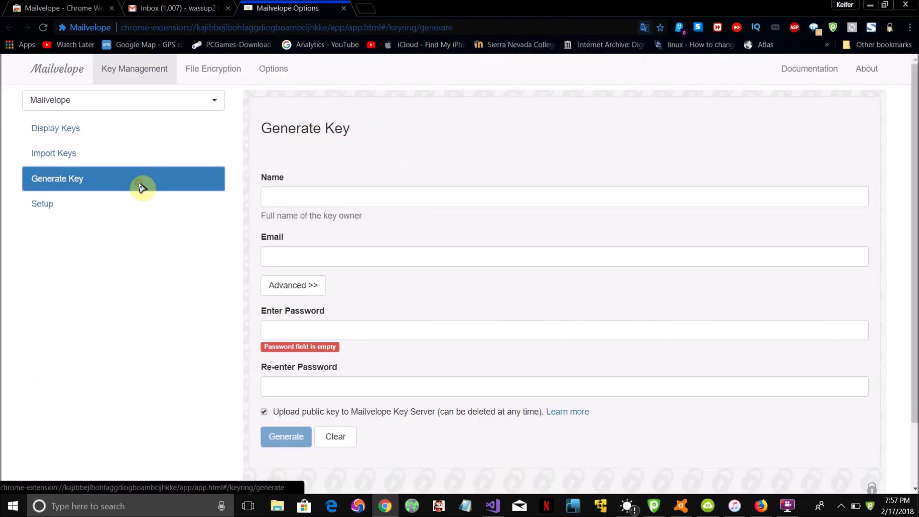
left_click(268, 200)
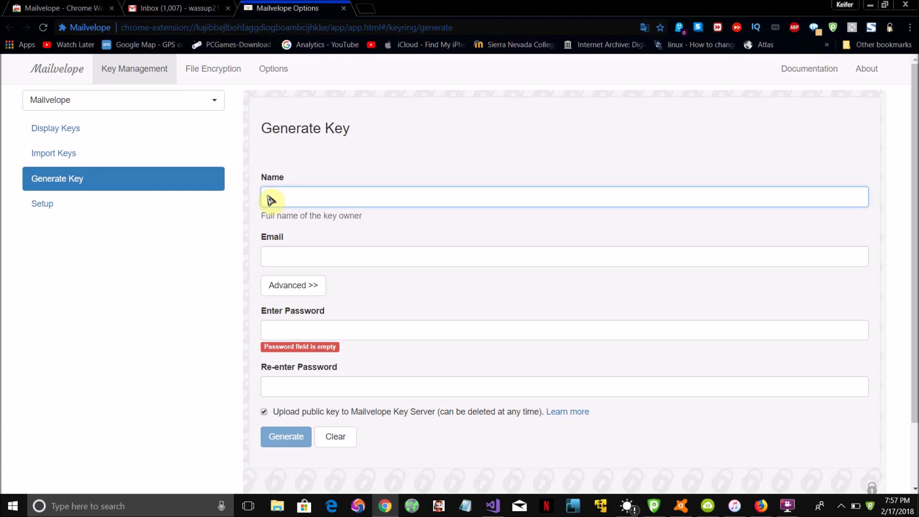
left_click(306, 254)
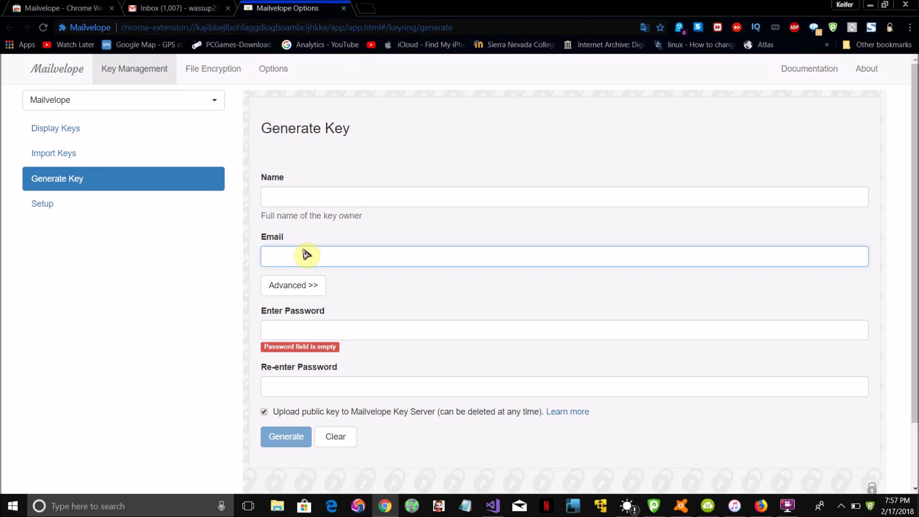
left_click(328, 332)
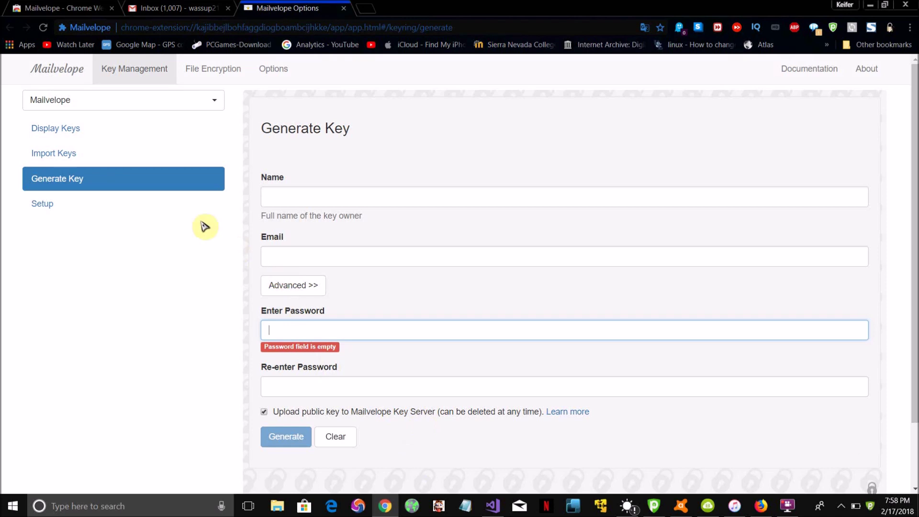
- Return to Display Keys, then review Mailvelope's Options and its Security settings
left_click(158, 72)
left_click(277, 76)
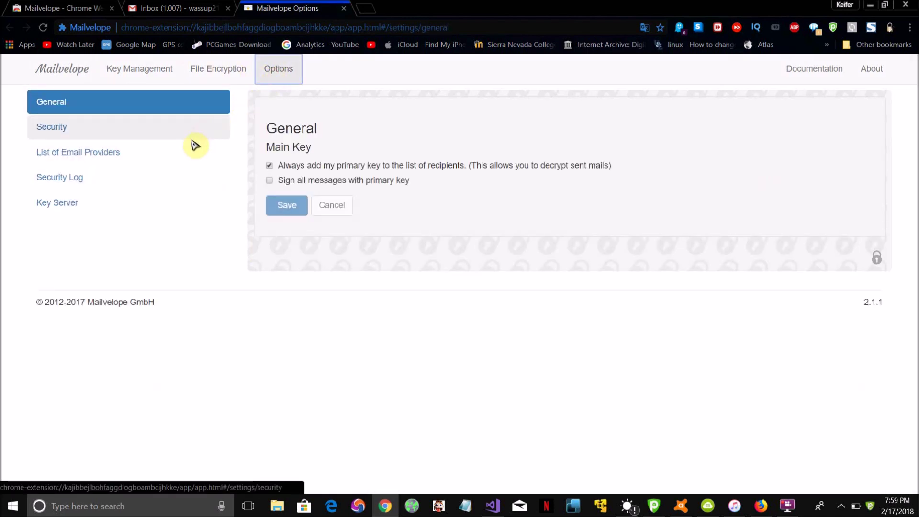
left_click(170, 134)
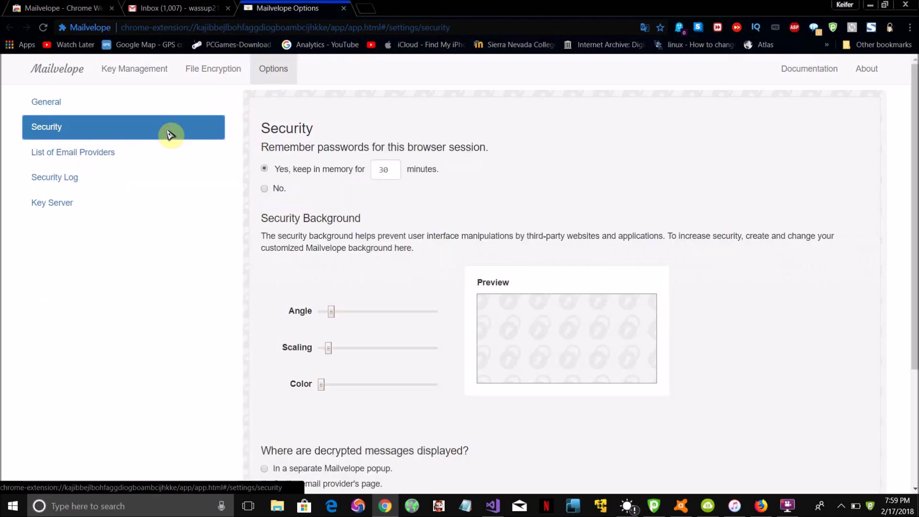
scroll(375, 312, "down", 3)
right_click(373, 308)
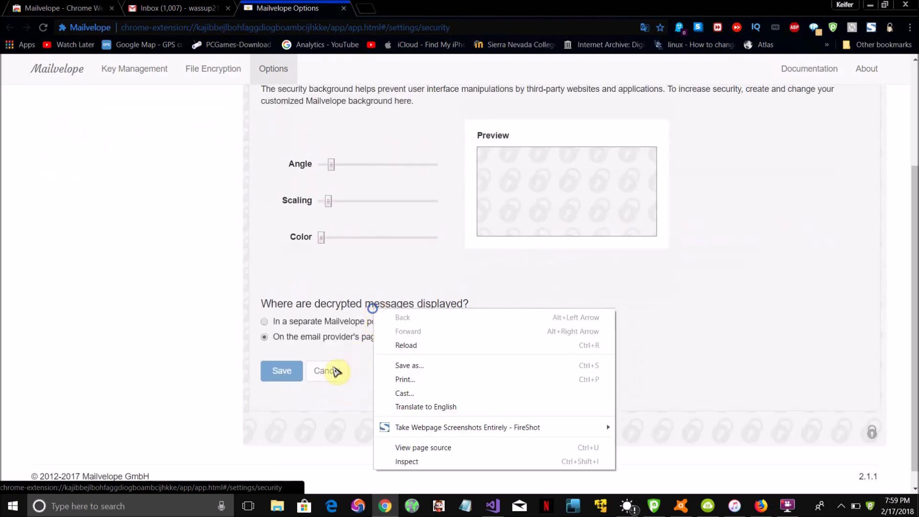
left_click(340, 340)
scroll(343, 340, "up", 3)
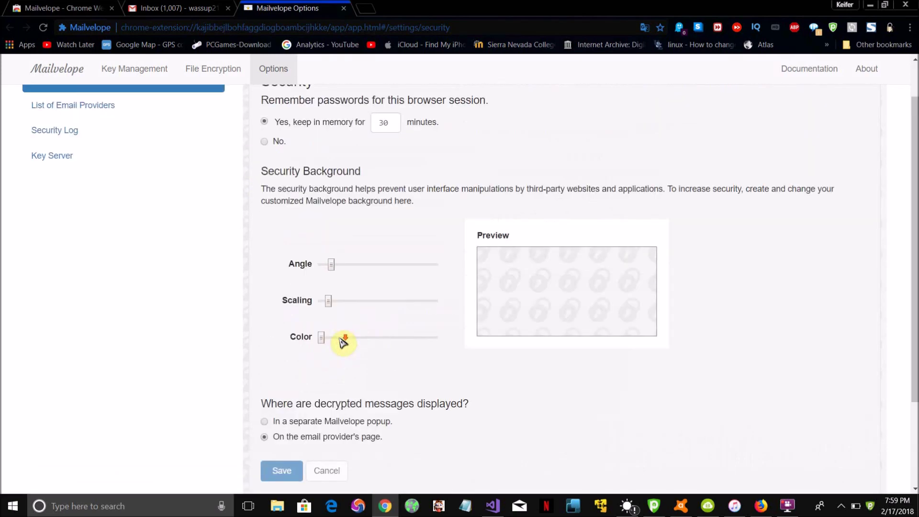
- Browse the List of Email Providers, from GMX through Mailvelope Demo, all enabled
left_click(178, 157)
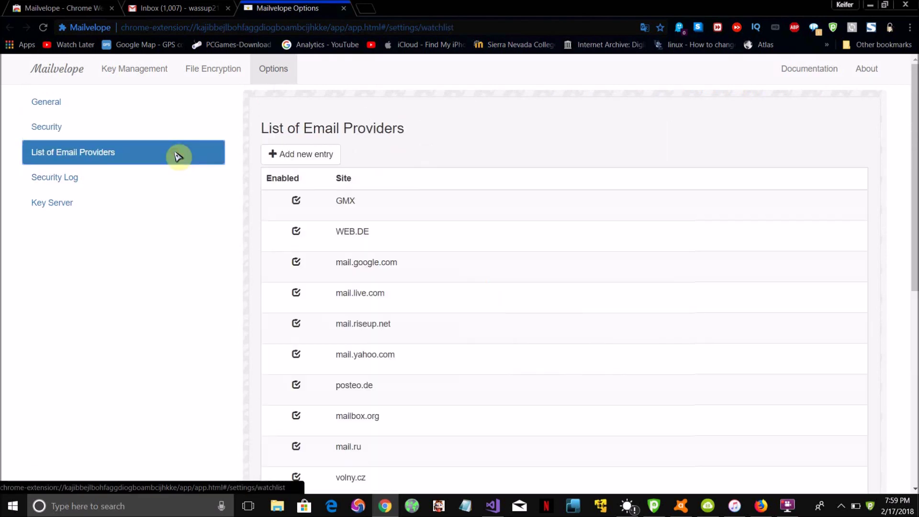
mouse_move(424, 197)
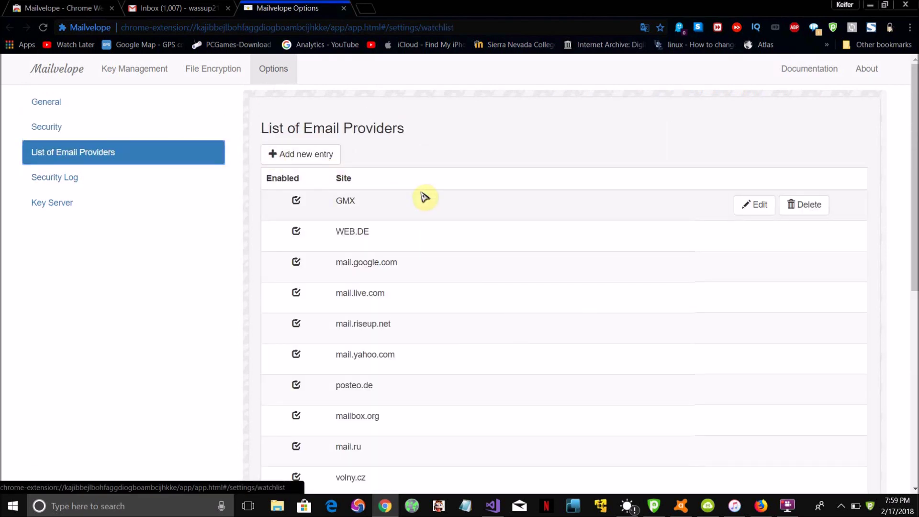
mouse_move(348, 240)
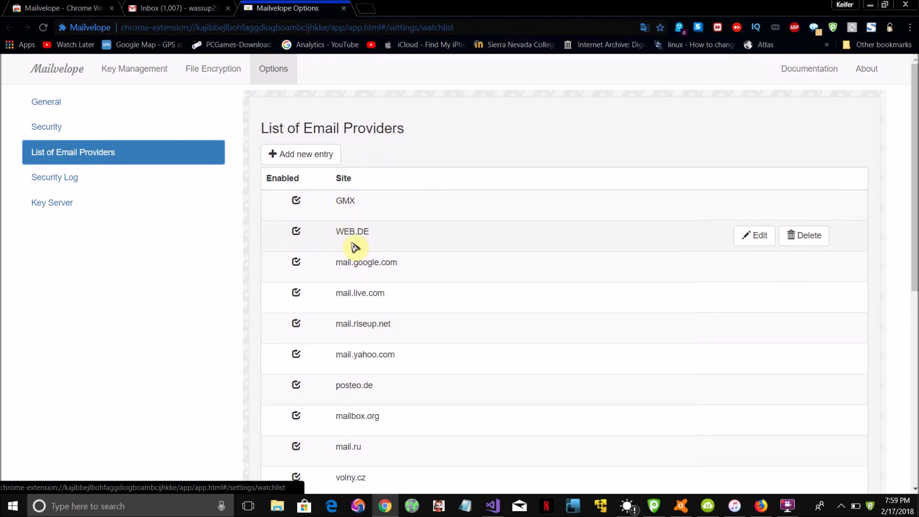
scroll(381, 321, "down", 2)
scroll(382, 321, "down", 5)
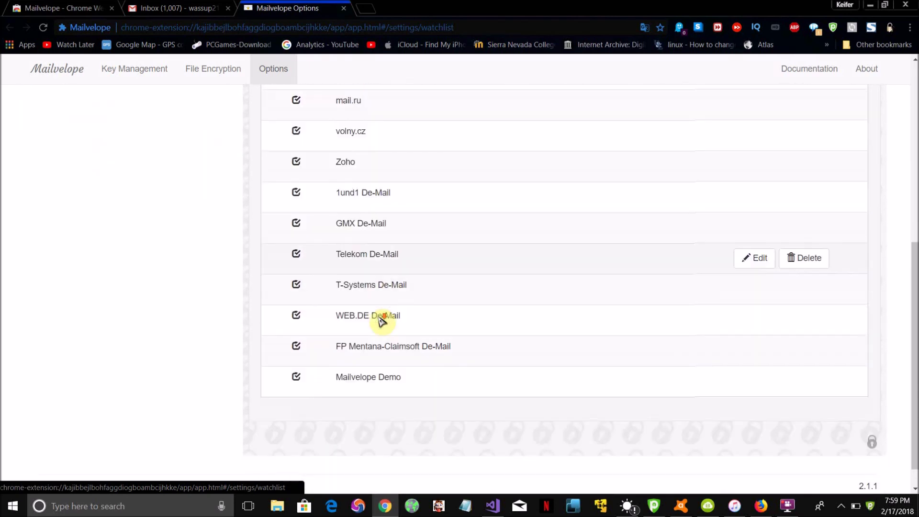
scroll(381, 319, "up", 8)
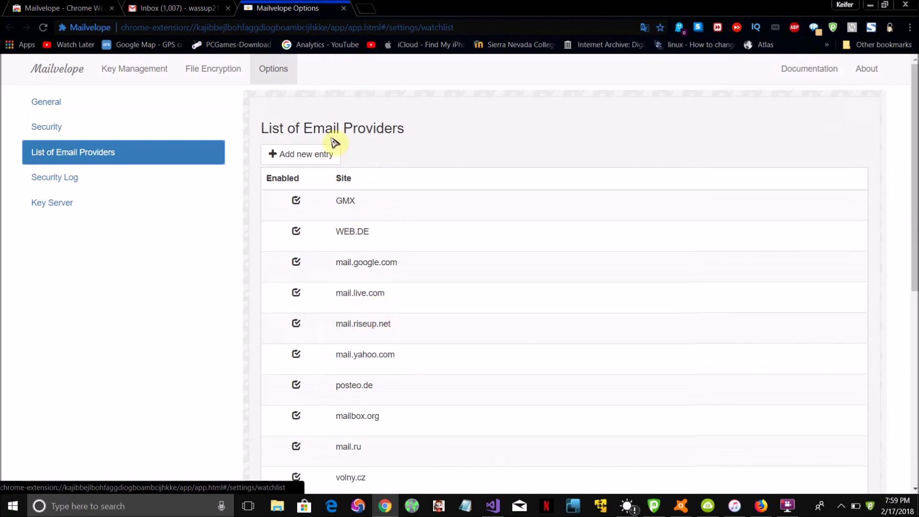
- Start a new email provider entry twice and cancel it both times
left_click(324, 153)
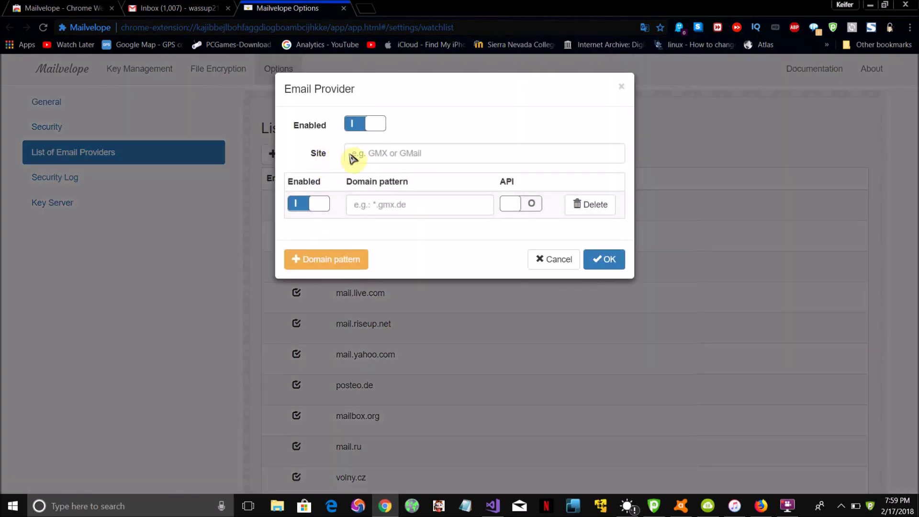
left_click(372, 159)
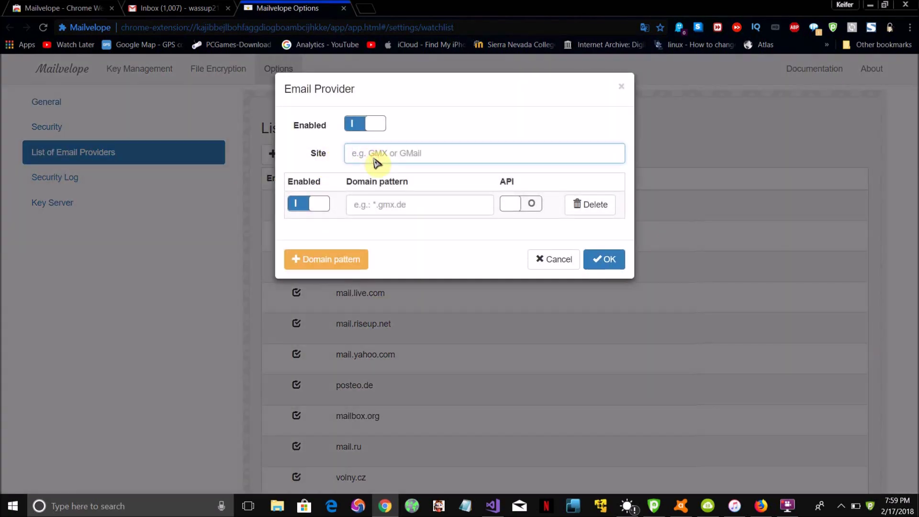
left_click(559, 259)
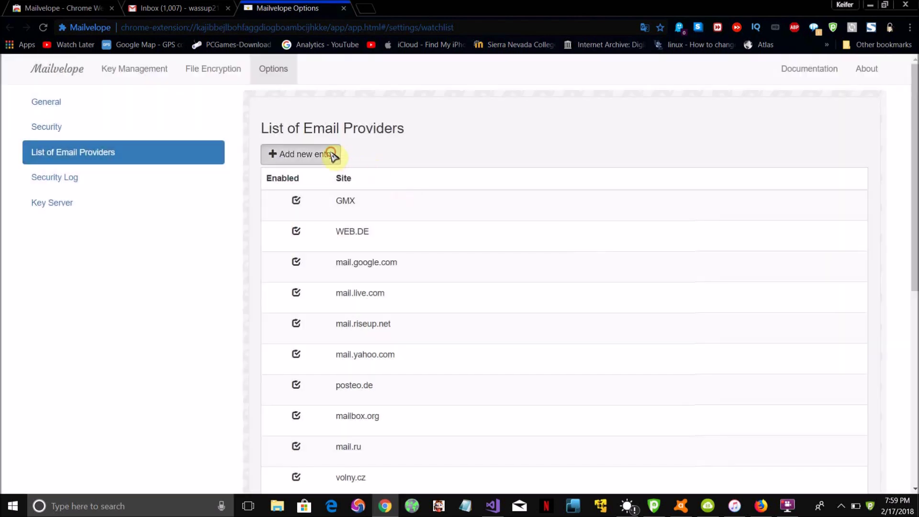
left_click(334, 154)
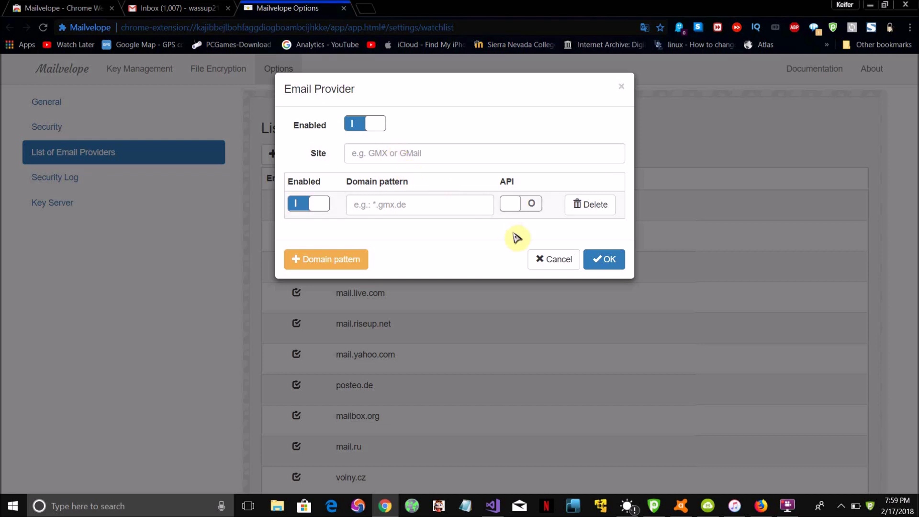
left_click(558, 261)
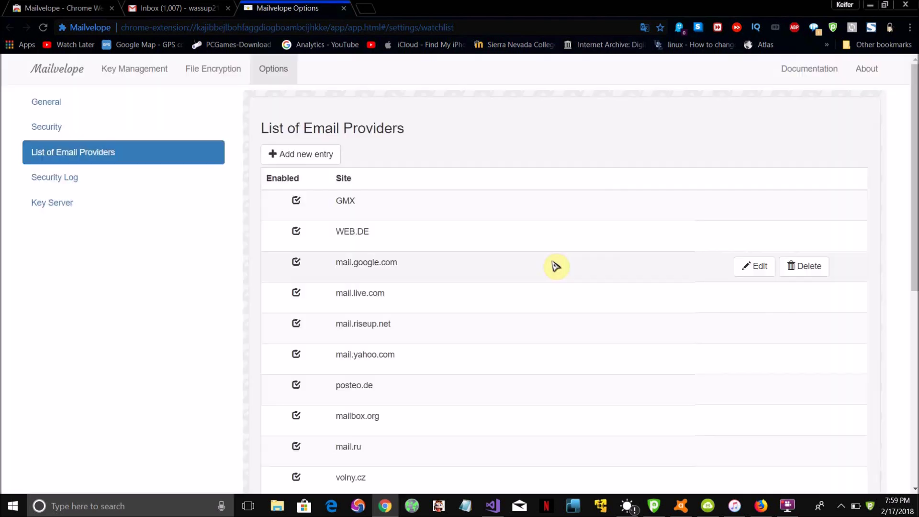
- Scroll through the full List of Email Providers and back to the top
scroll(447, 234, "down", 2)
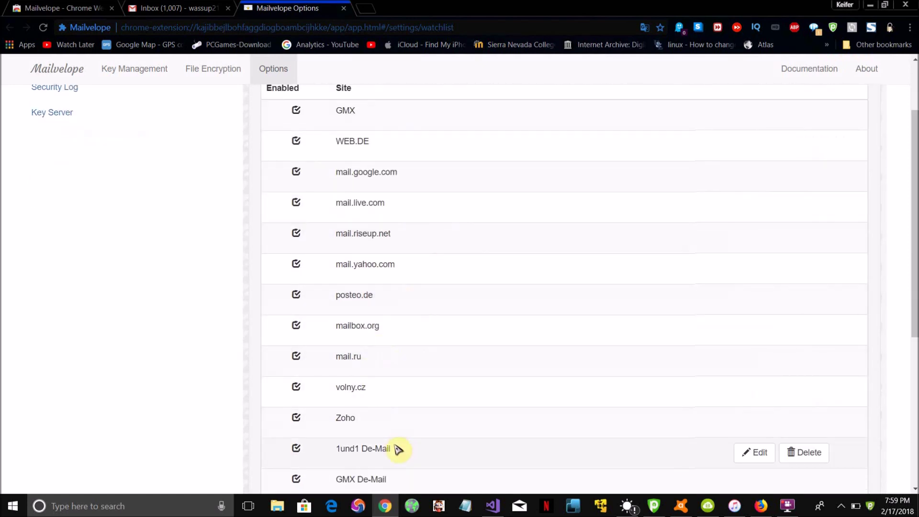
scroll(445, 293, "down", 2)
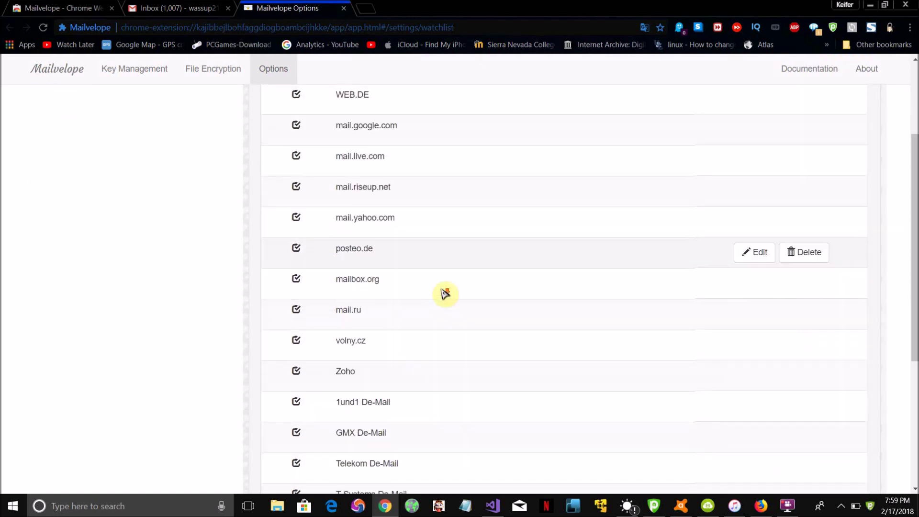
scroll(444, 293, "down", 3)
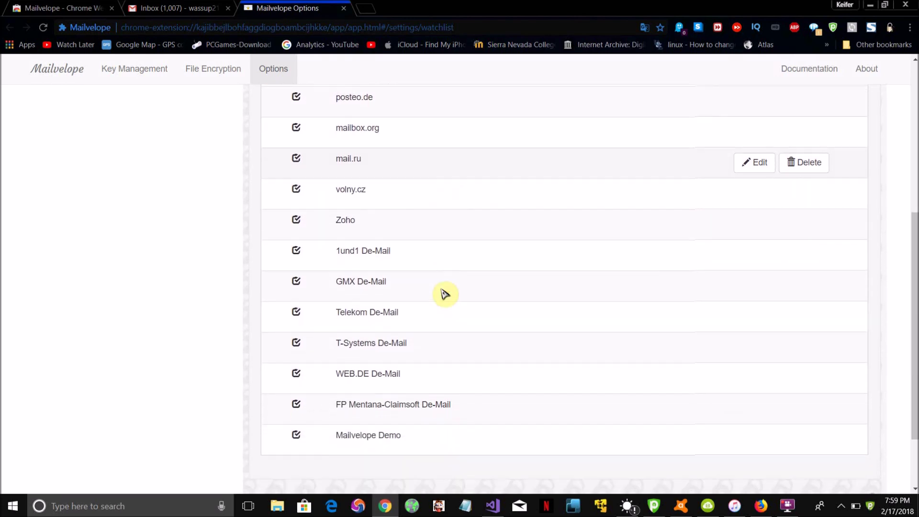
scroll(444, 293, "up", 5)
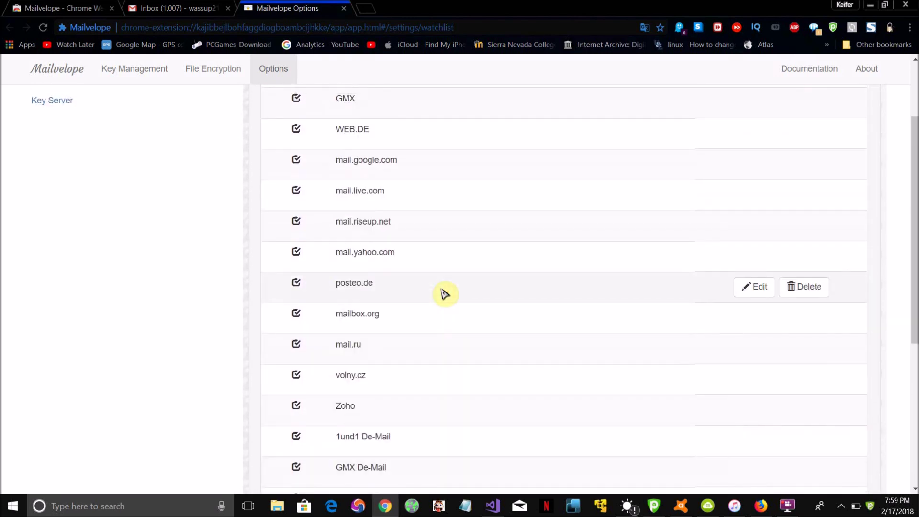
scroll(444, 294, "up", 2)
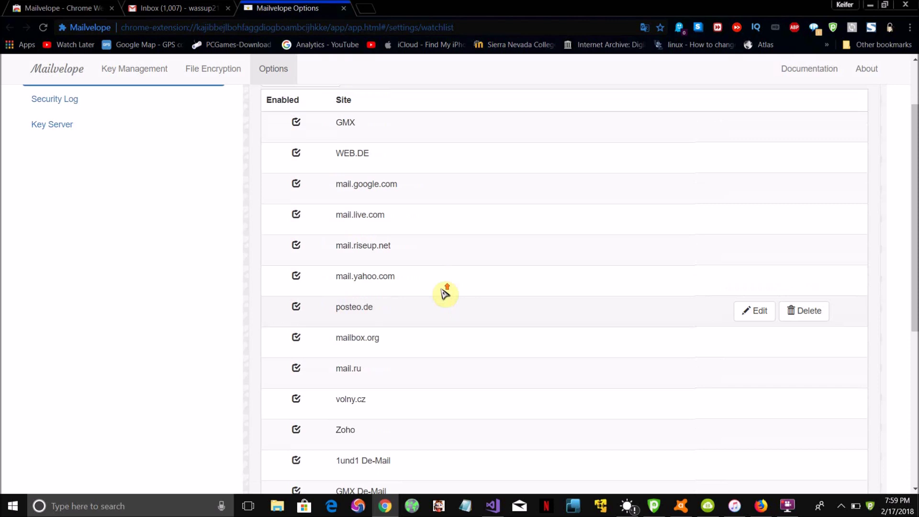
scroll(413, 383, "down", 2)
scroll(413, 384, "up", 2)
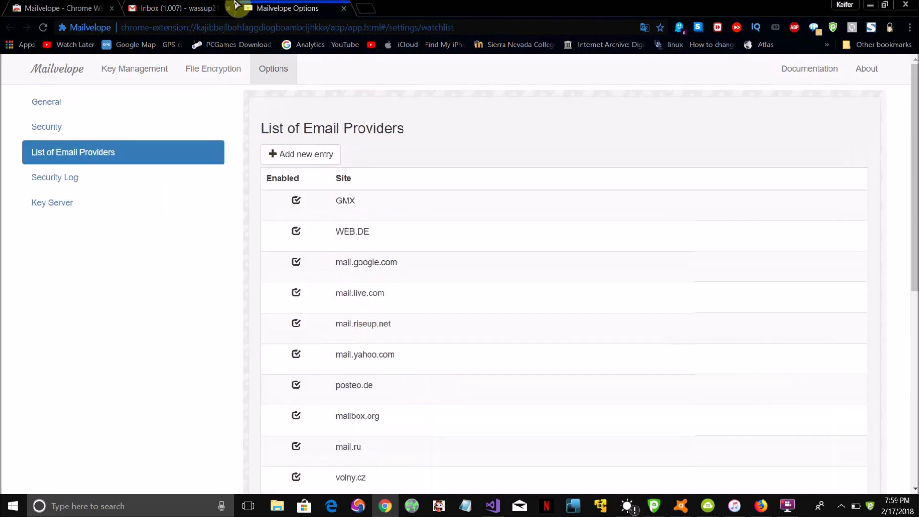
- Move the Gmail test draft into Mailvelope's secure editor, then open File Encryption in a new tab
left_click(198, 6)
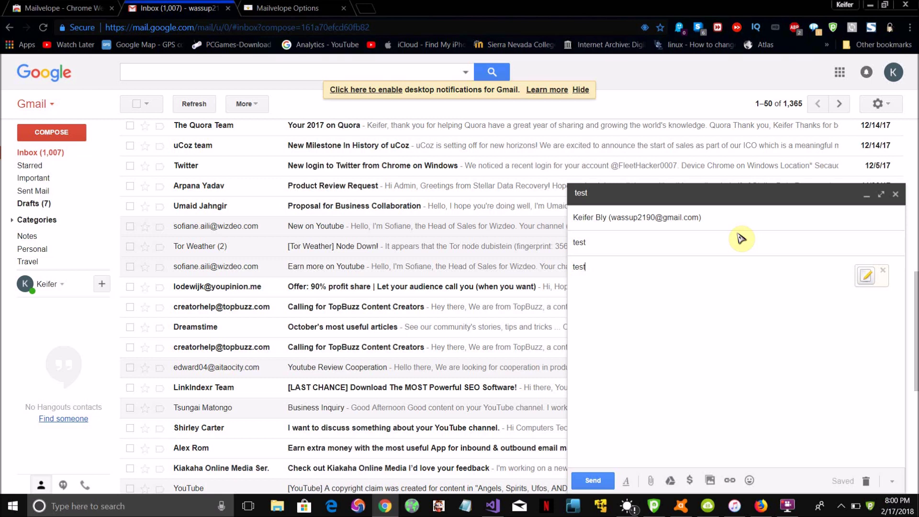
left_click(867, 277)
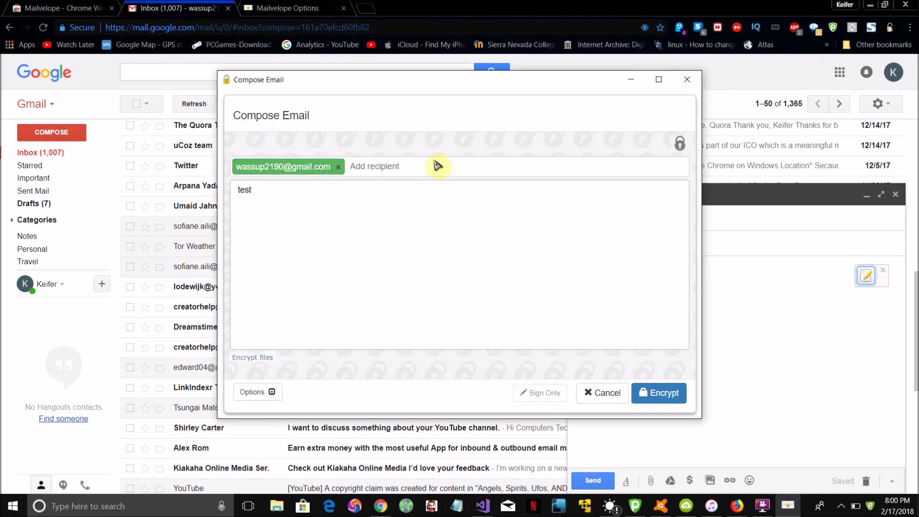
left_click(436, 165)
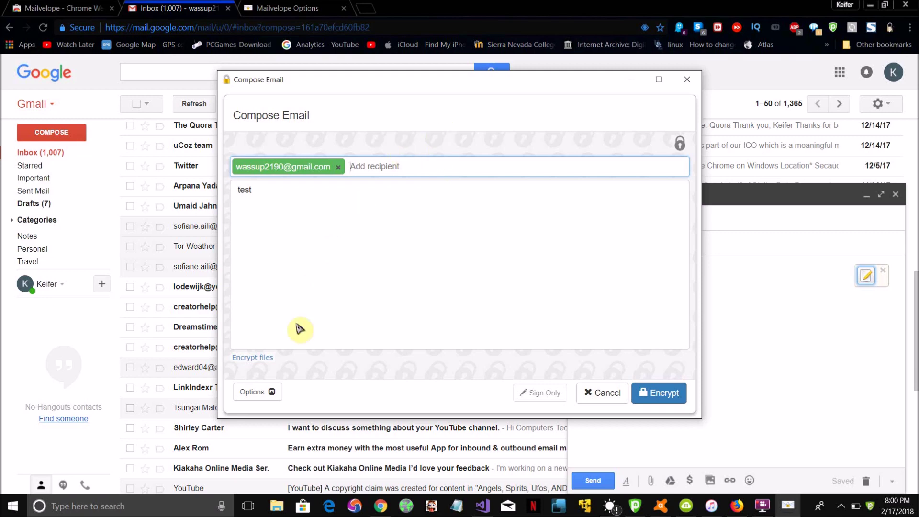
left_click(267, 358)
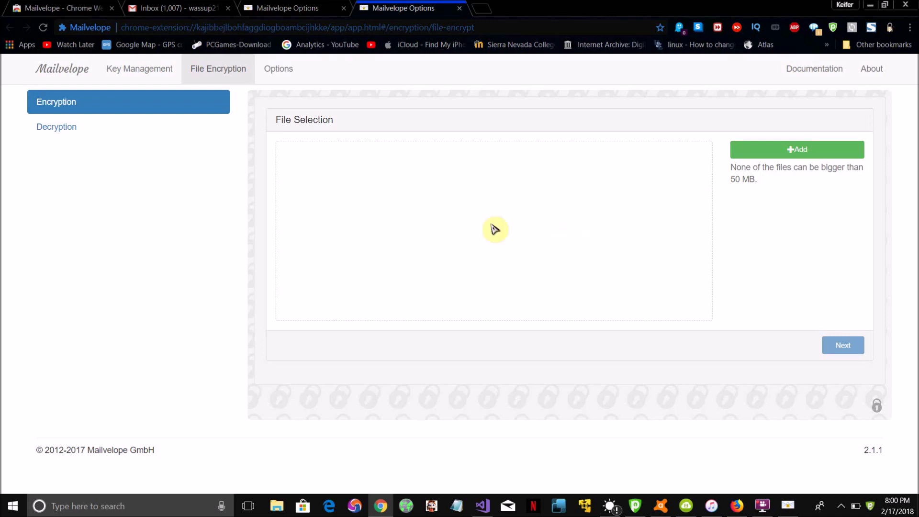
- View File Decryption, return to Encryption, then switch back to the List of Email Providers tab
left_click(136, 130)
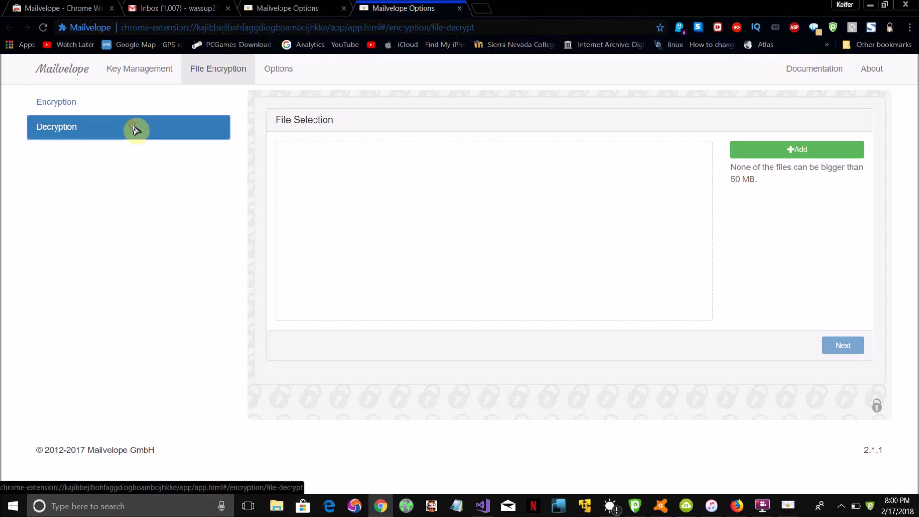
left_click(123, 103)
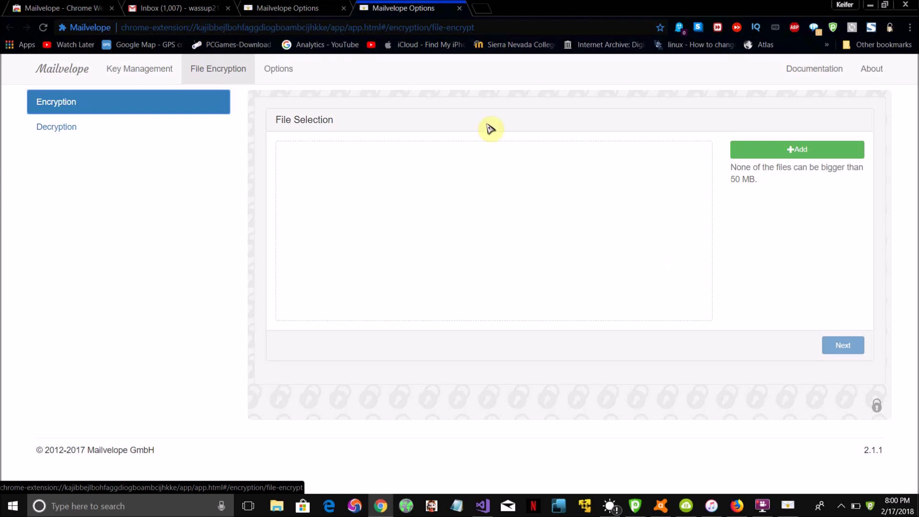
left_click(304, 6)
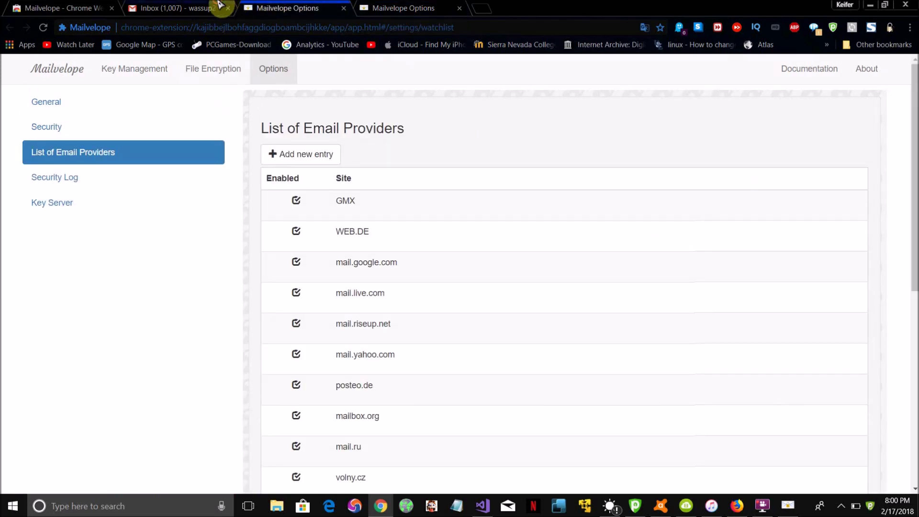
- Encrypt the 'test' message in Mailvelope's Compose Email dialog, select the PGP block, and send it
left_click(220, 8)
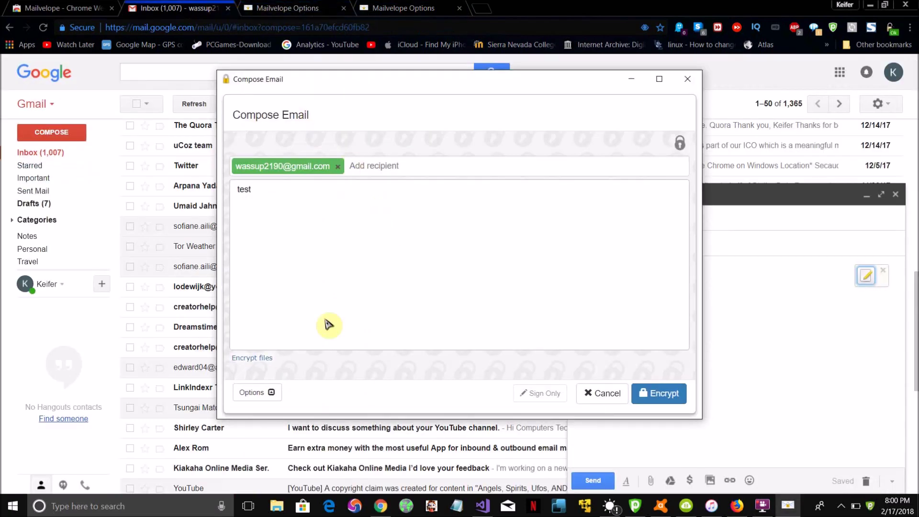
left_click(657, 397)
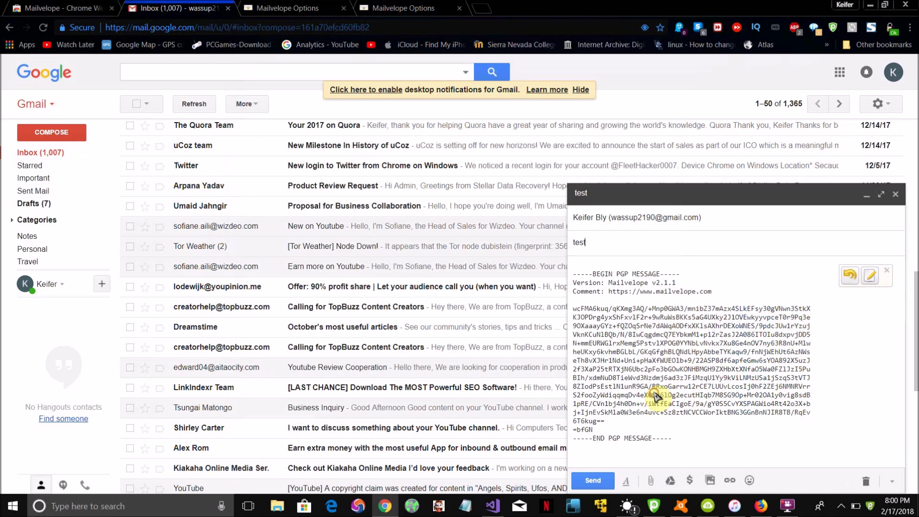
left_click_drag(745, 428, 604, 361)
left_click_drag(646, 392, 607, 299)
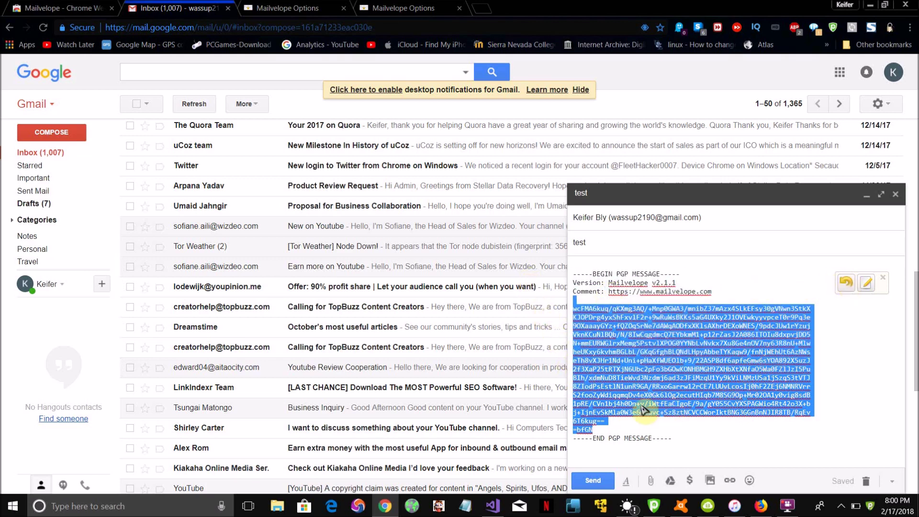
left_click(599, 481)
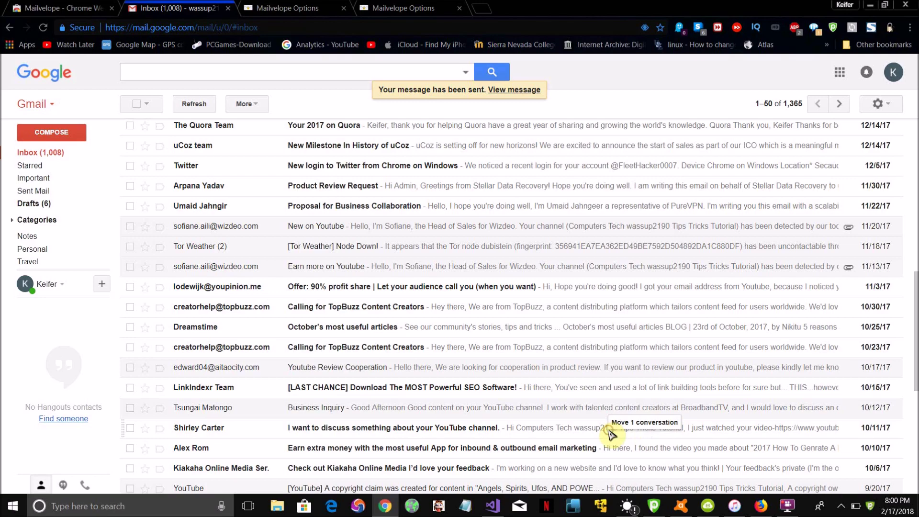
- Refresh the inbox, open the received 'test' email, and decrypt its PGP content with Mailvelope
scroll(601, 316, "up", 8)
scroll(601, 316, "up", 3)
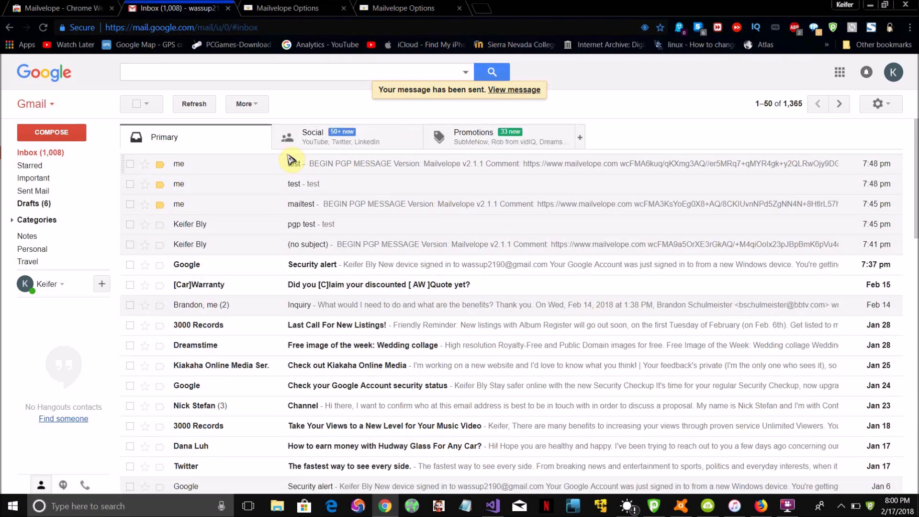
left_click(204, 103)
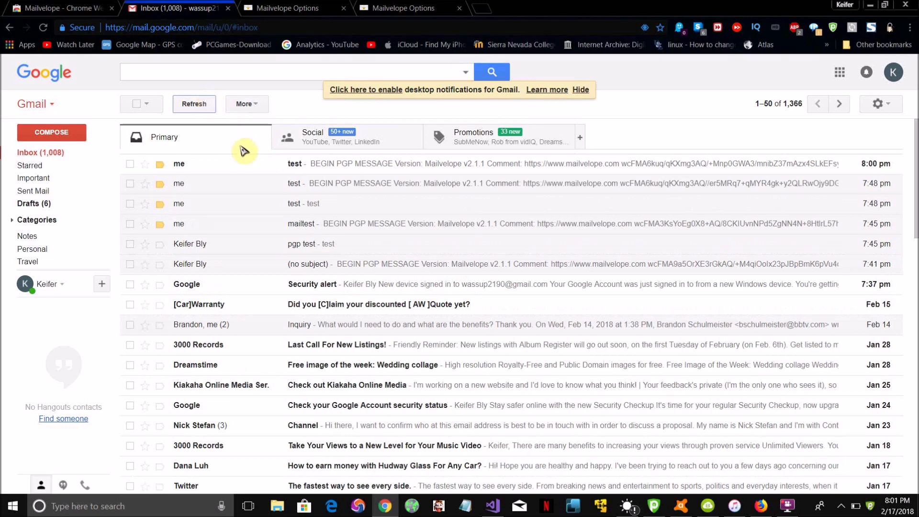
left_click(247, 169)
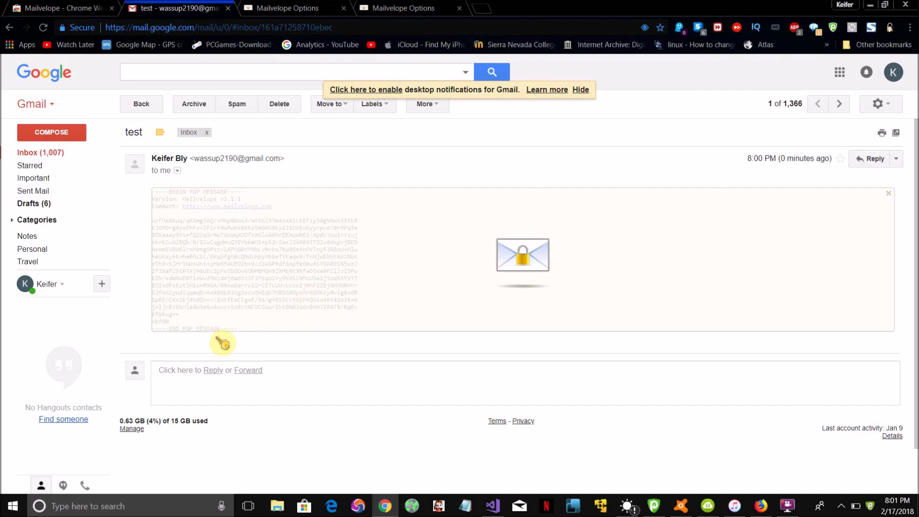
left_click(530, 255)
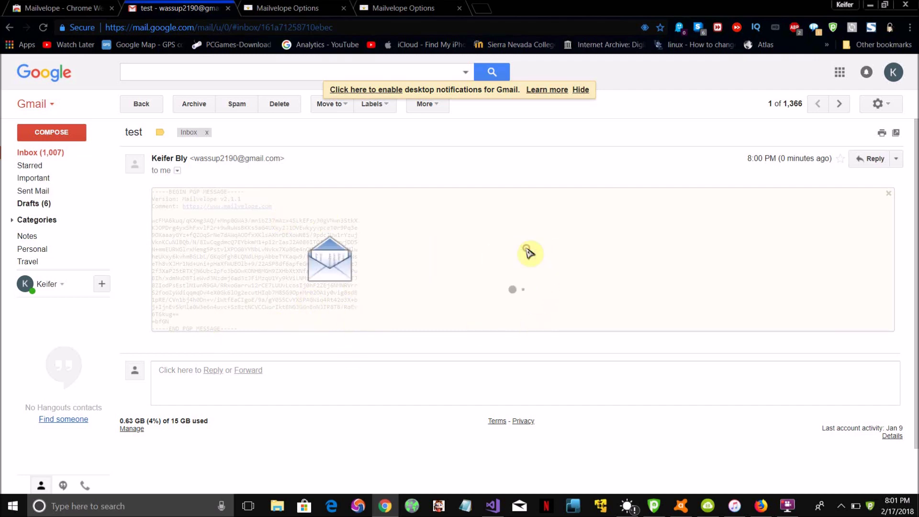